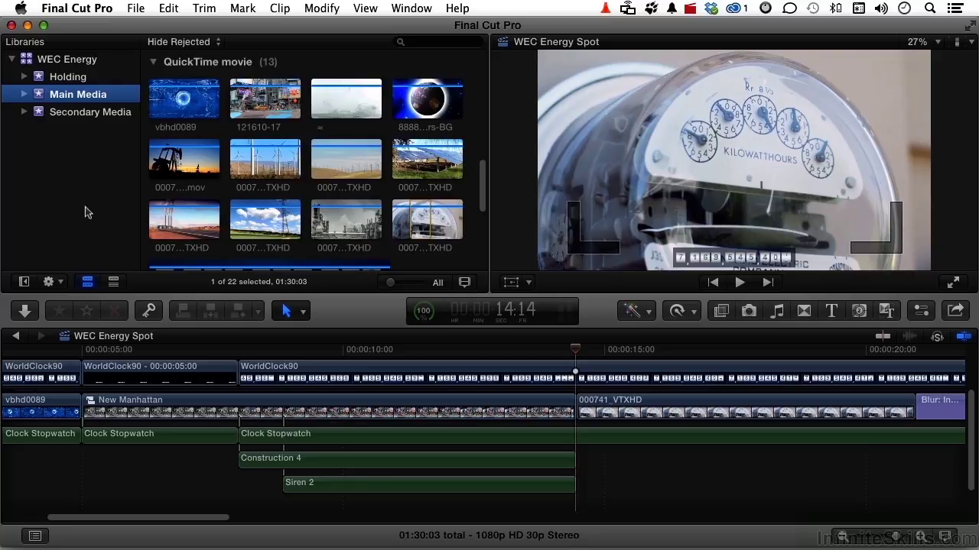
- Add a marker to the 000740_VTXHD clip in the timeline at 26:21
{"action": "scroll", "coordinate": [522, 452], "scroll_direction": "right", "scroll_amount": 3}
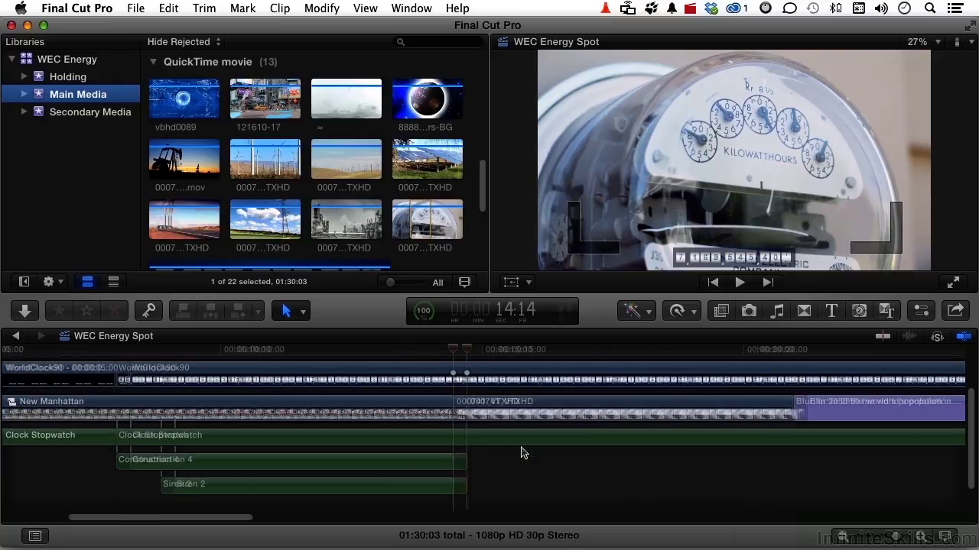
{"action": "scroll", "coordinate": [522, 453], "scroll_direction": "right", "scroll_amount": 5}
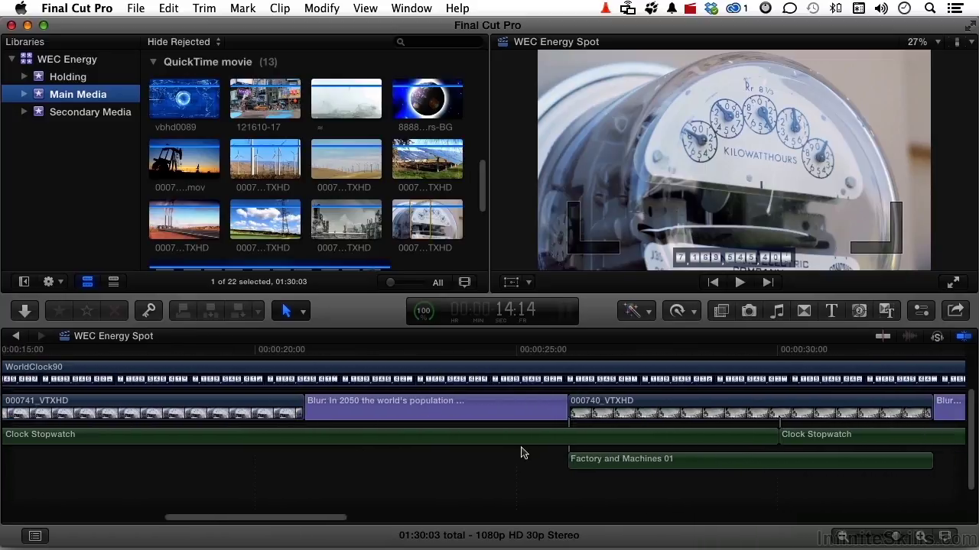
{"action": "left_click", "coordinate": [620, 352]}
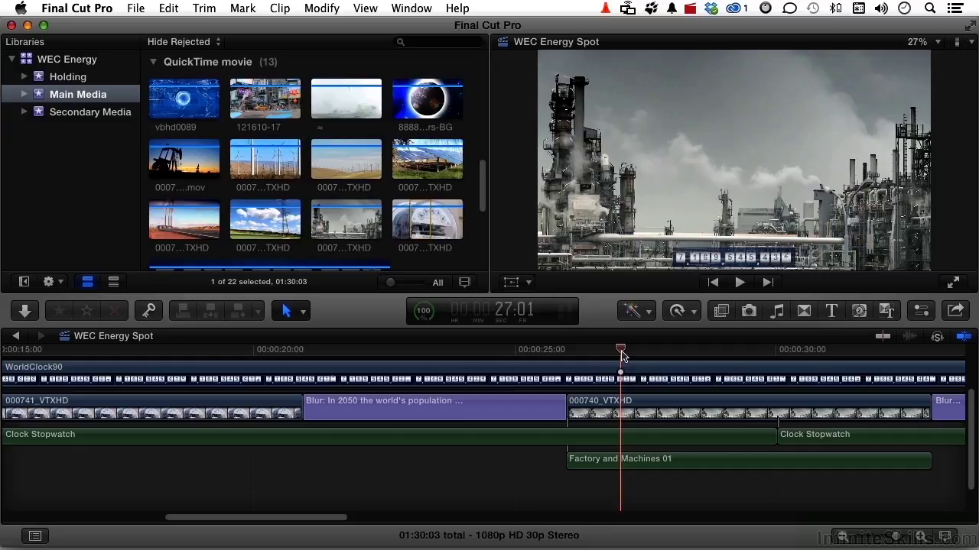
{"action": "left_click", "coordinate": [603, 351]}
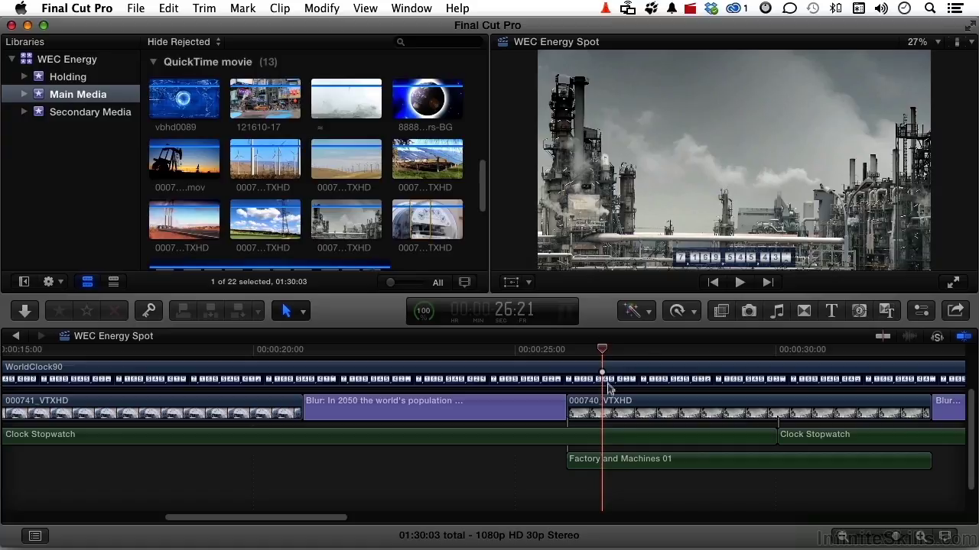
{"action": "left_click", "coordinate": [613, 407]}
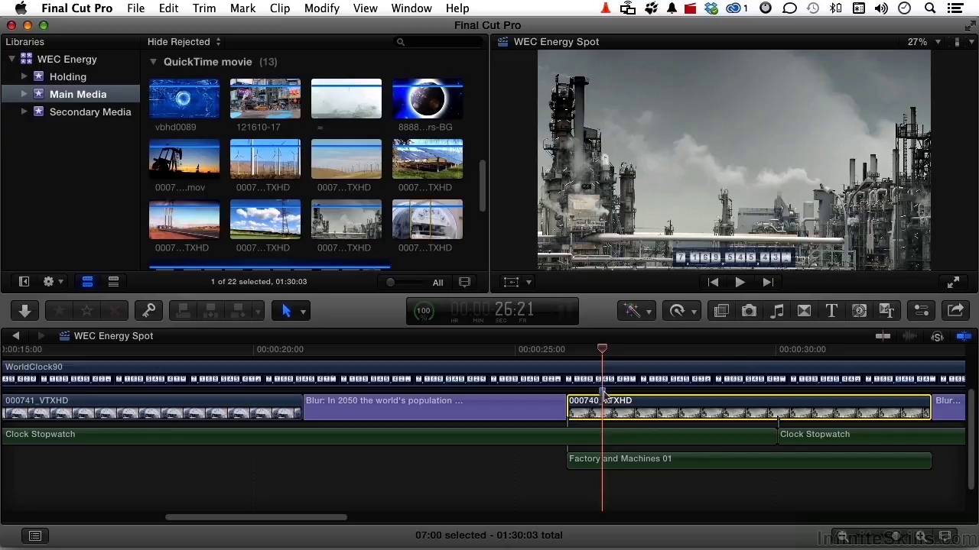
- Rename the marker on the 000740_VTXHD clip as "Text overlay: Oil Refinery"
{"action": "double_click", "coordinate": [602, 393]}
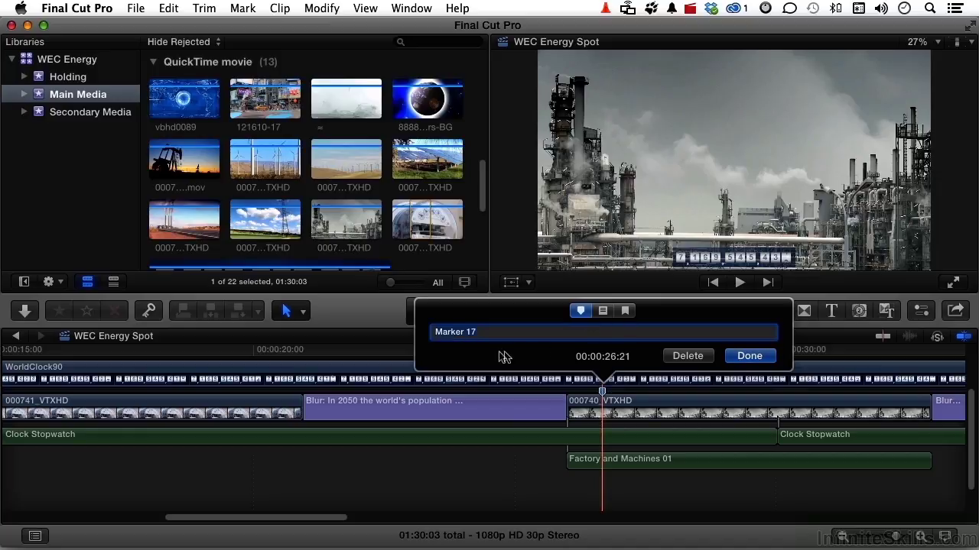
{"action": "left_click", "coordinate": [492, 328]}
{"action": "key", "text": "super+a"}
{"action": "type", "text": "Text overlay: Oil Refinery"}
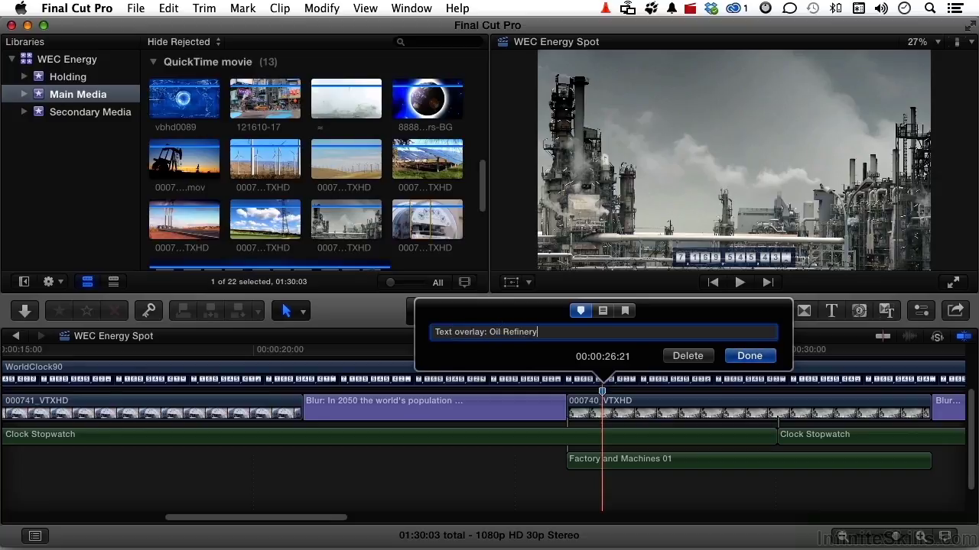
{"action": "left_click", "coordinate": [748, 356]}
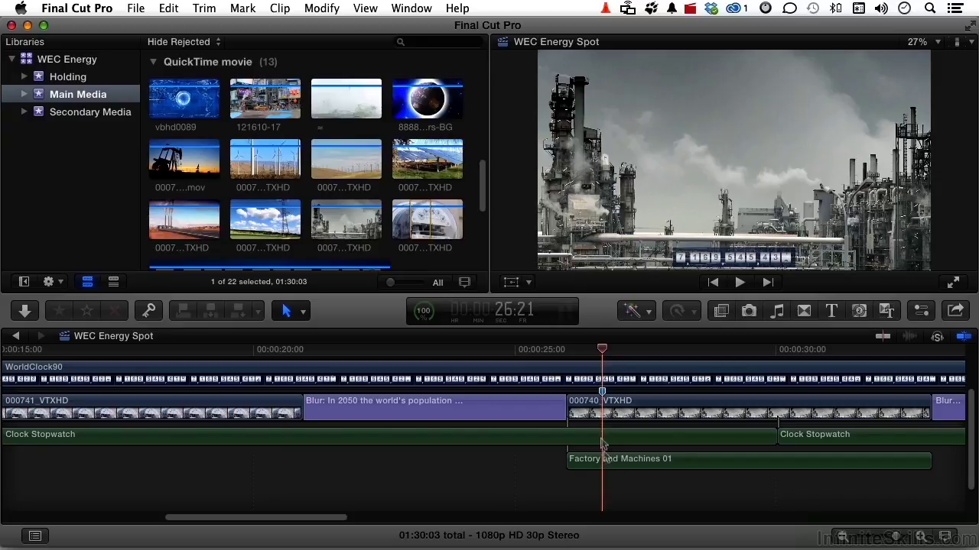
- Add a to-do marker named "Fix audio" to the Factory and Machines 01 audio clip at 26:11
{"action": "left_click", "coordinate": [587, 356]}
{"action": "left_click", "coordinate": [609, 464]}
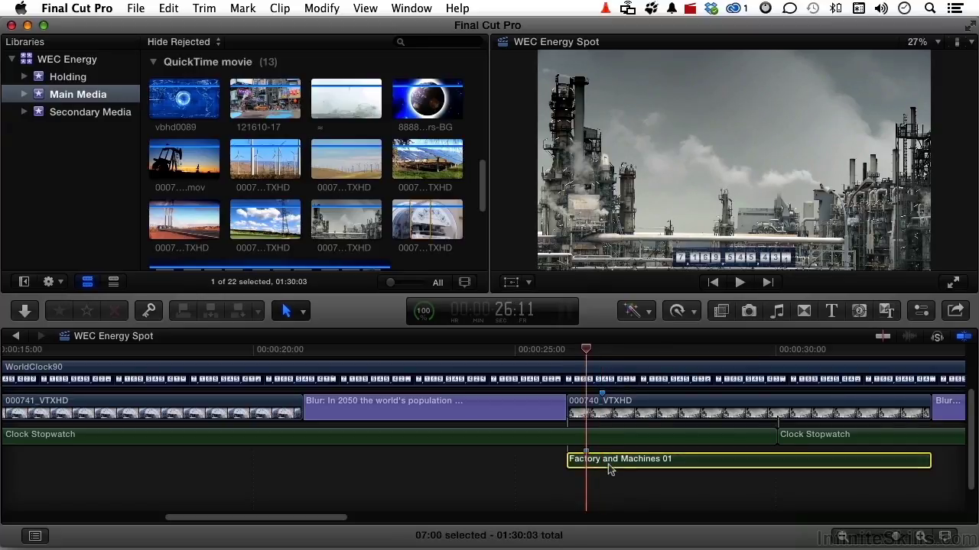
{"action": "key", "text": "alt+m"}
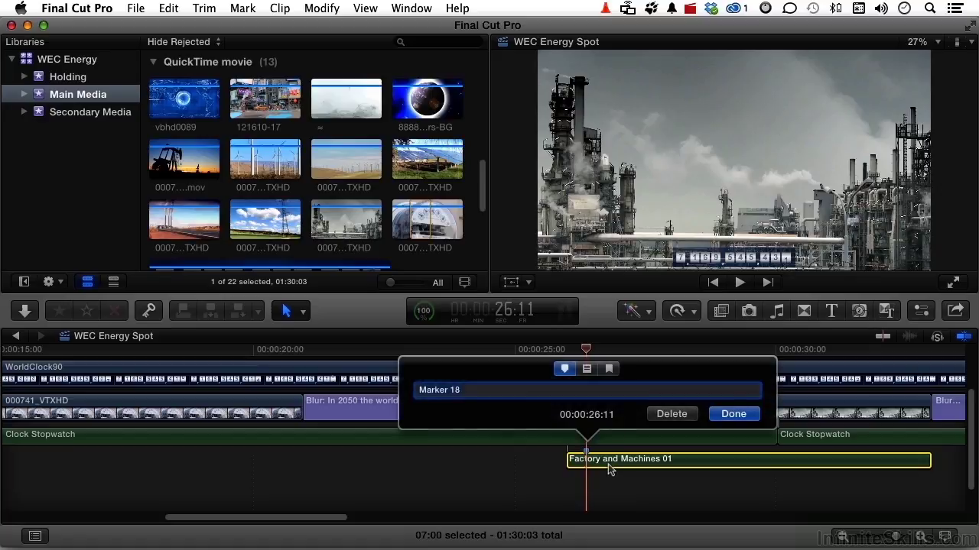
{"action": "left_click", "coordinate": [586, 369]}
{"action": "key", "text": "BackSpace"}
{"action": "type", "text": "Fix audio"}
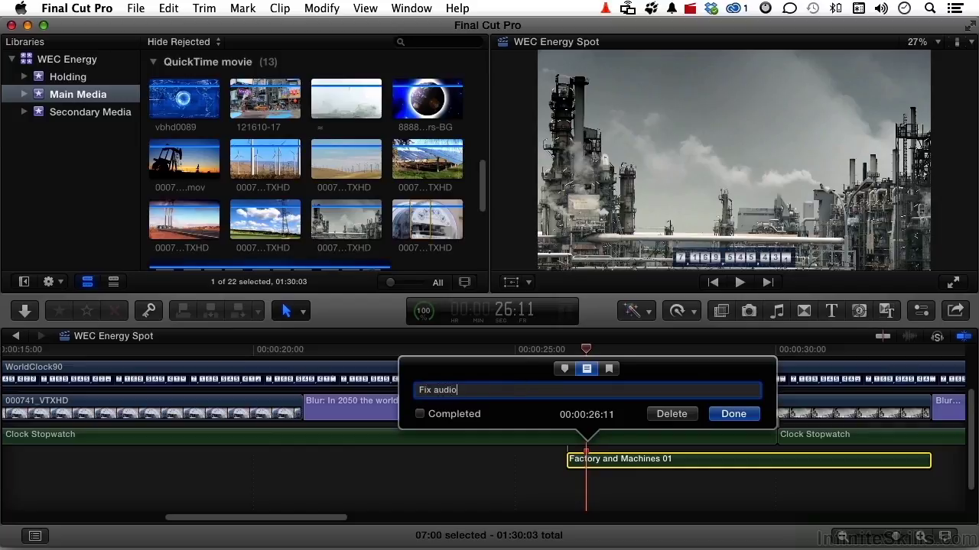
{"action": "left_click", "coordinate": [728, 415]}
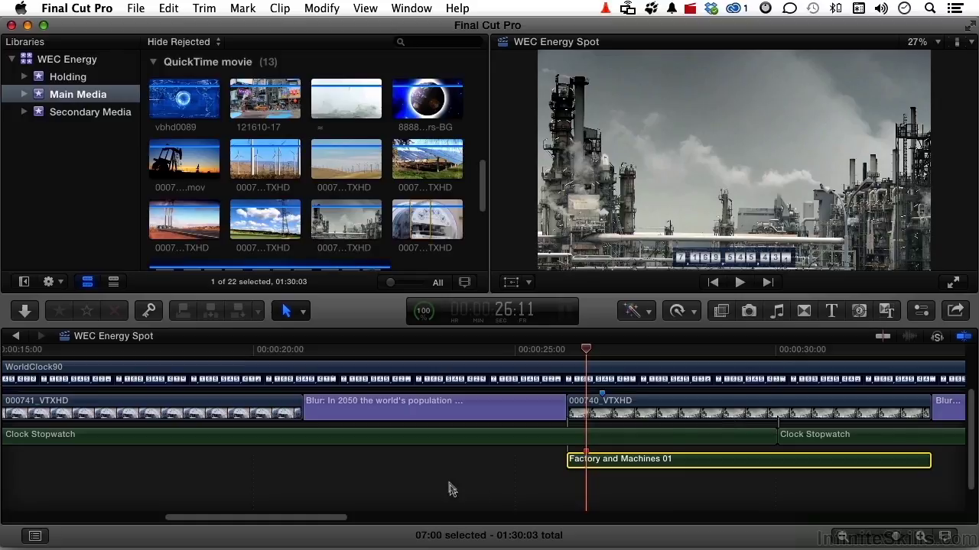
- Add a marker at the start of the New Manhattan clip, at 5:00, with its settings open
{"action": "scroll", "coordinate": [449, 485], "scroll_direction": "left", "scroll_amount": 5}
{"action": "scroll", "coordinate": [449, 485], "scroll_direction": "left", "scroll_amount": 5}
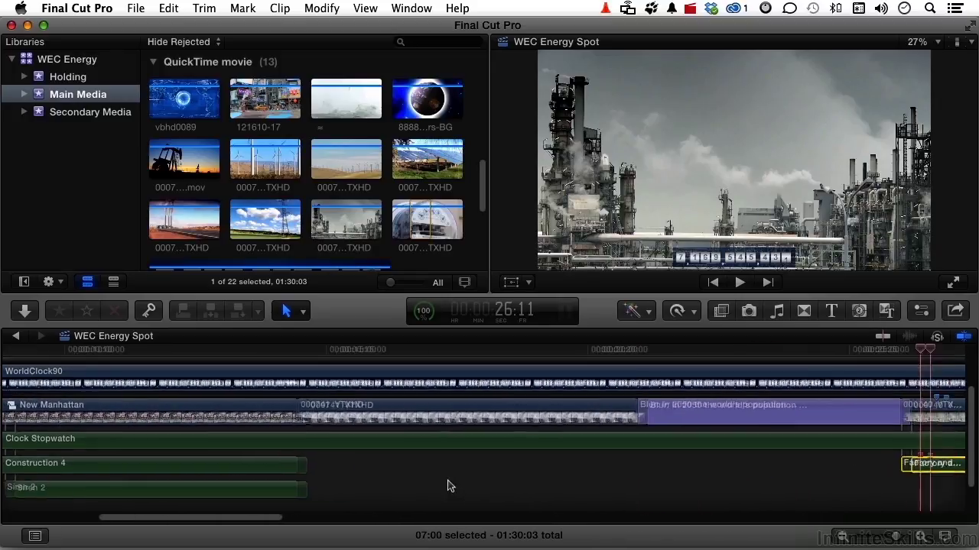
{"action": "scroll", "coordinate": [449, 486], "scroll_direction": "left", "scroll_amount": 1}
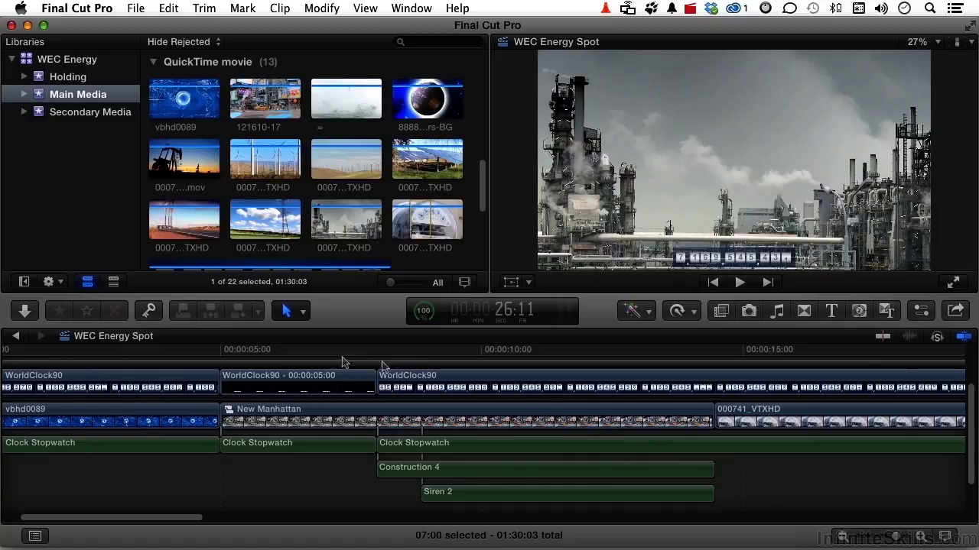
{"action": "left_click_drag", "start_coordinate": [258, 351], "coordinate": [225, 350]}
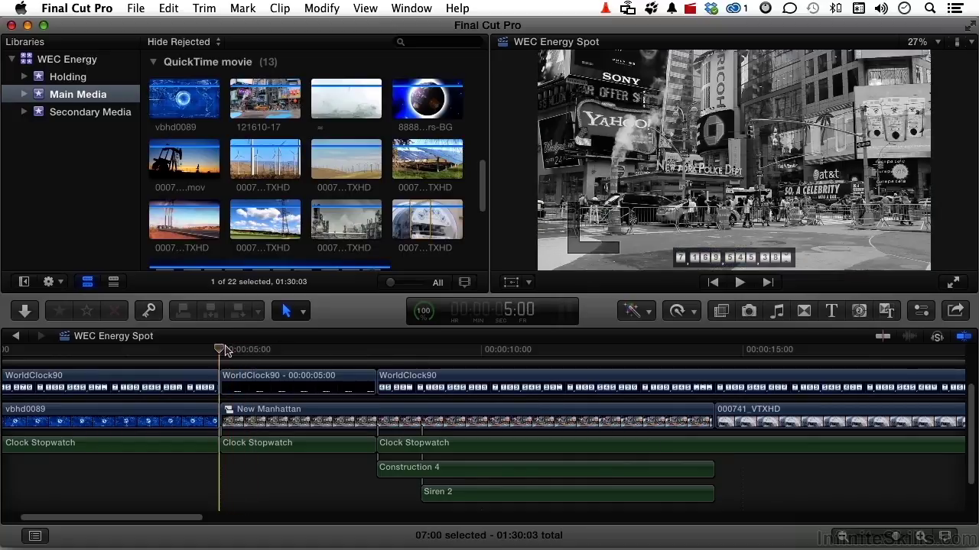
{"action": "left_click", "coordinate": [252, 414]}
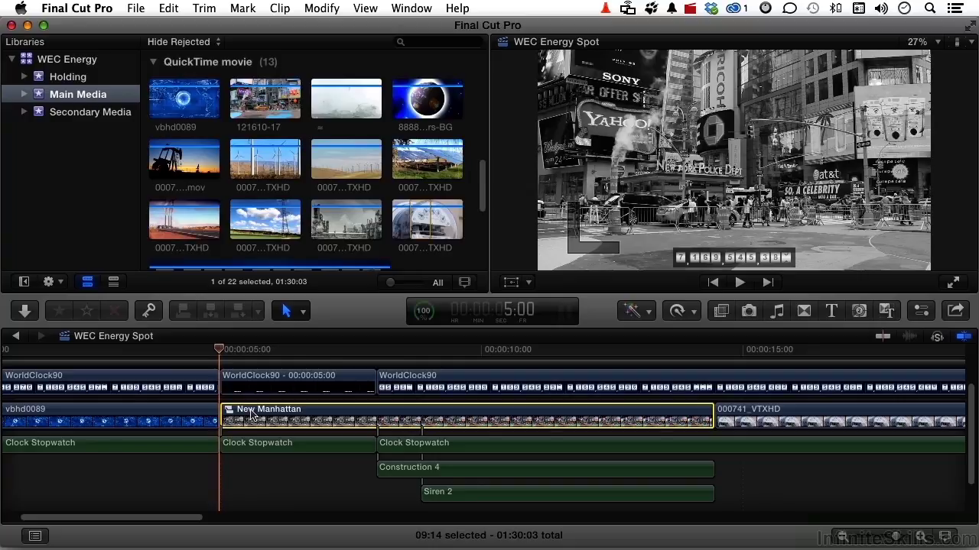
{"action": "key", "text": "alt+m"}
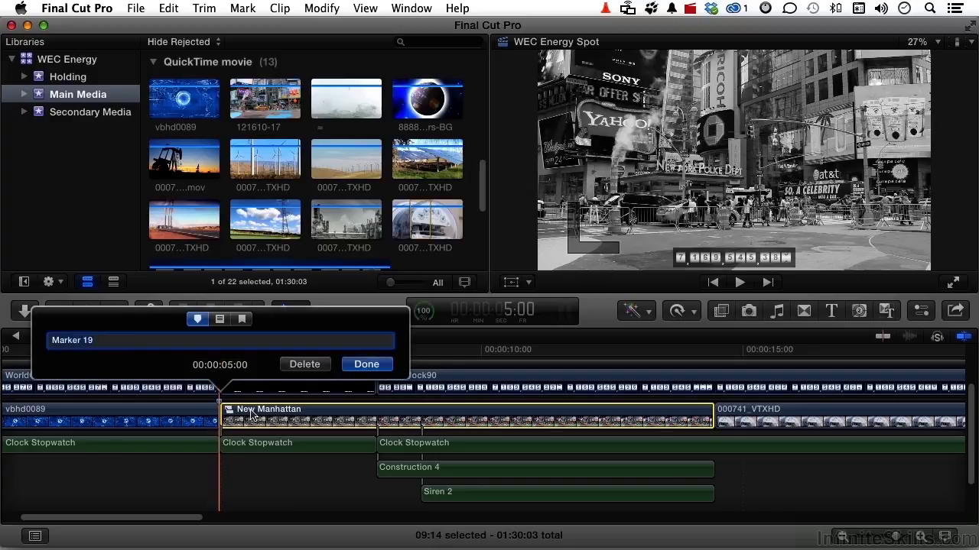
- Make it a chapter marker named "Chapter 1: Manhattan" and move its thumbnail pin to the end of the New Manhattan clip
{"action": "left_click", "coordinate": [242, 320]}
{"action": "key", "text": "BackSpace"}
{"action": "type", "text": "1: Manhattan"}
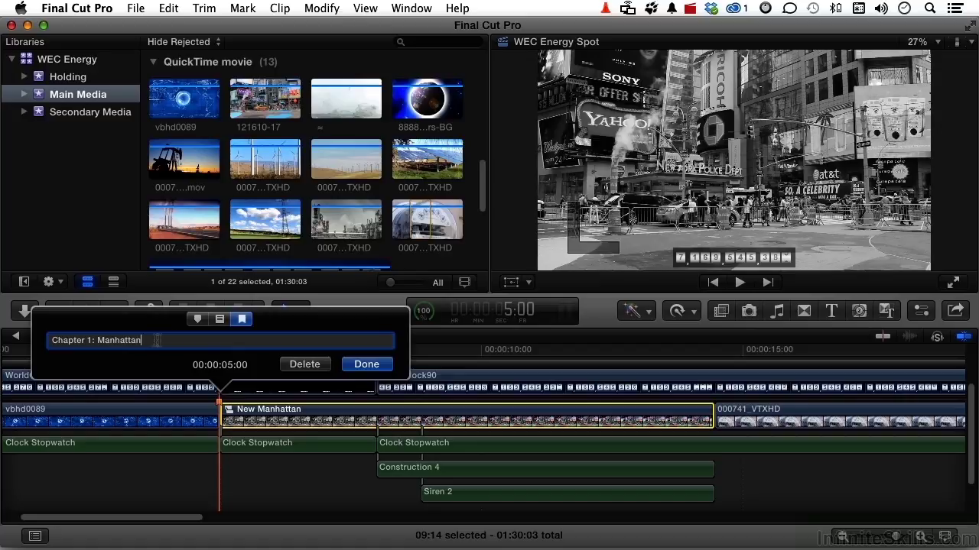
{"action": "left_click", "coordinate": [367, 364]}
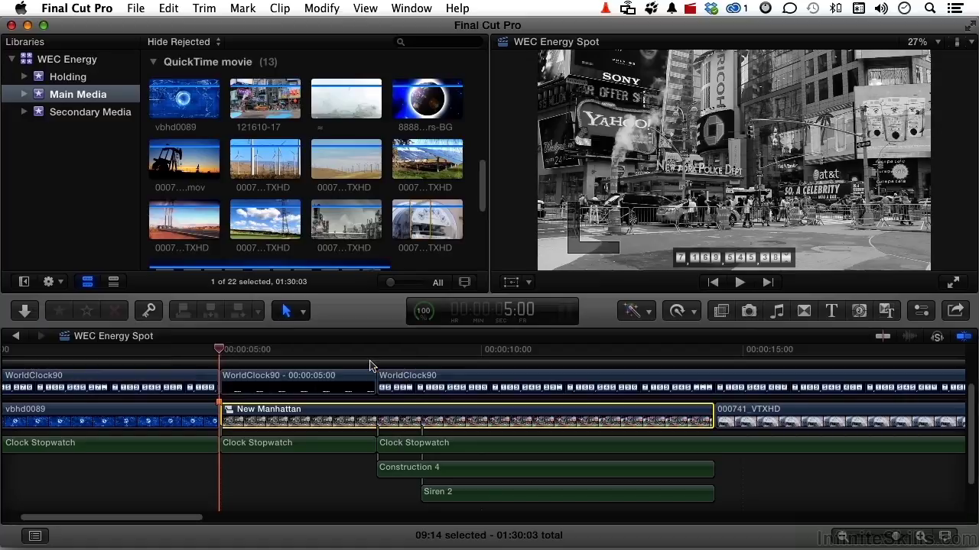
{"action": "left_click", "coordinate": [220, 403]}
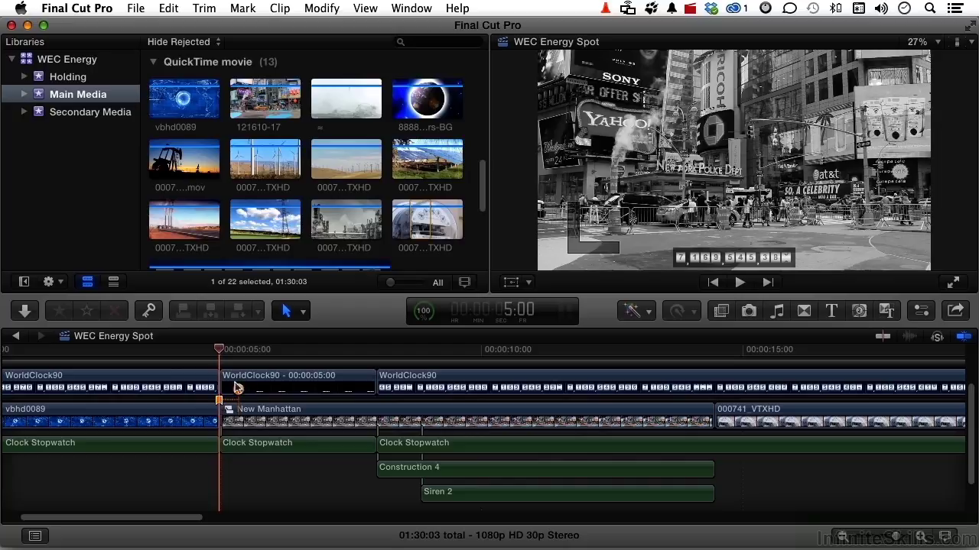
{"action": "left_click_drag", "start_coordinate": [237, 393], "coordinate": [717, 390]}
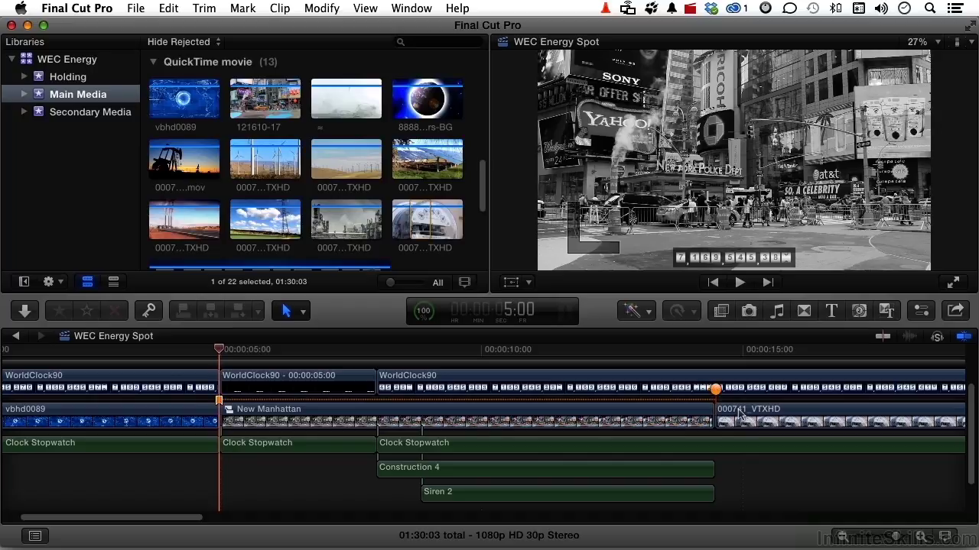
- Add a chapter marker named "Chapter 2: Power Meter" at the start of the 000741_VTXHD clip, at 14:14
{"action": "left_click", "coordinate": [742, 415]}
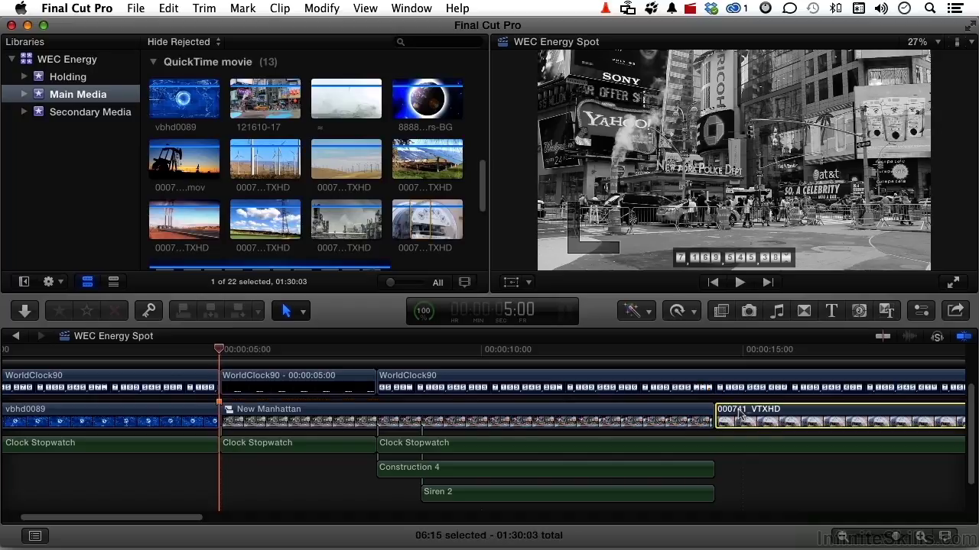
{"action": "left_click", "coordinate": [712, 354]}
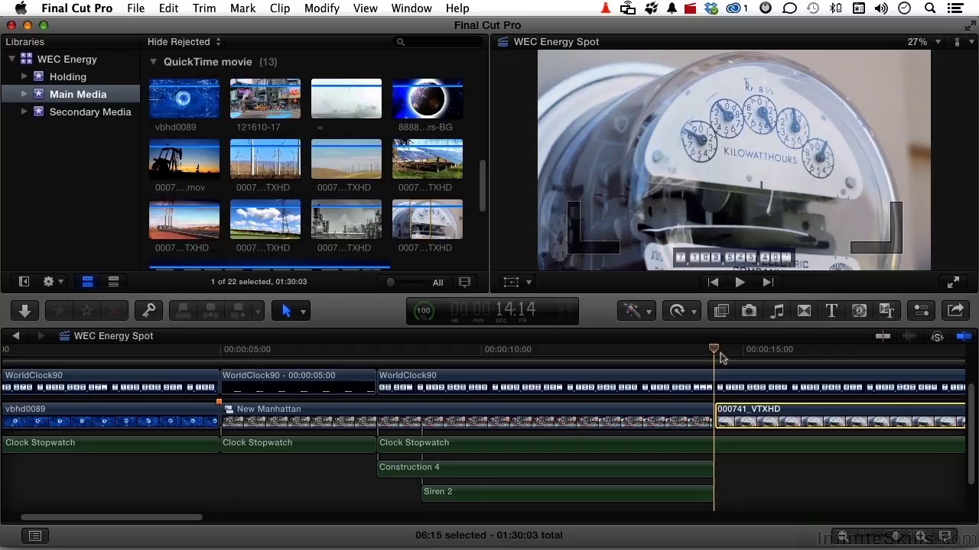
{"action": "key", "text": "m"}
{"action": "key", "text": "m"}
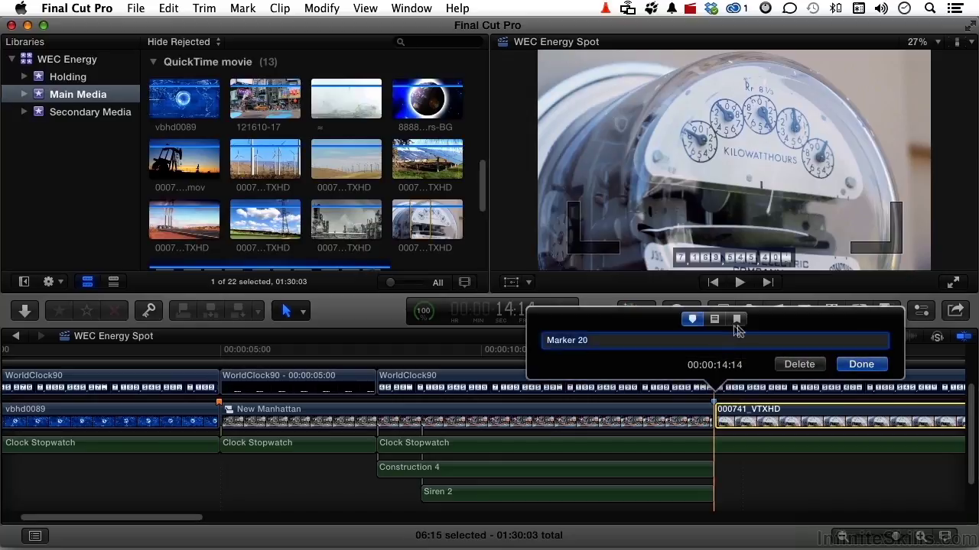
{"action": "left_click", "coordinate": [737, 319]}
{"action": "left_click", "coordinate": [623, 345]}
{"action": "key", "text": "BackSpace"}
{"action": "type", "text": "2: Power Meter"}
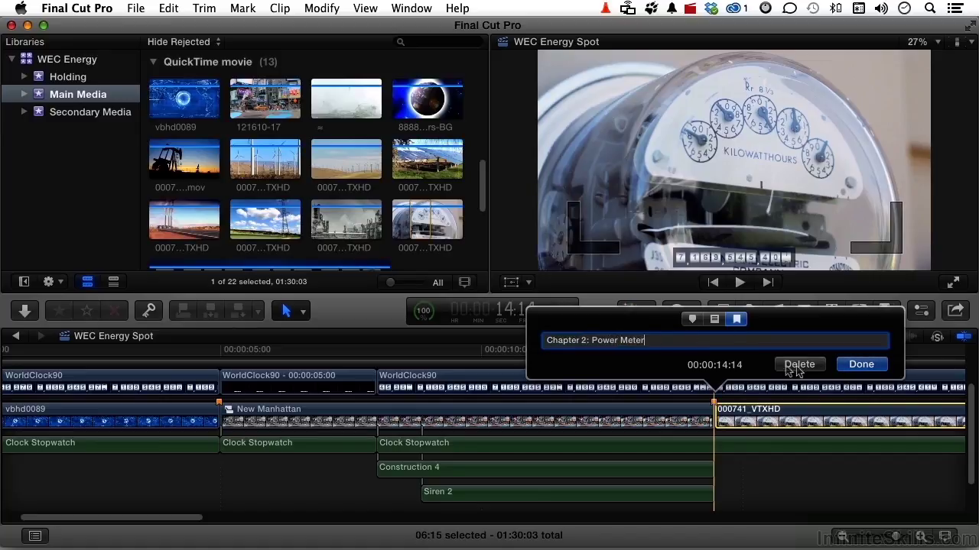
{"action": "left_click", "coordinate": [859, 366]}
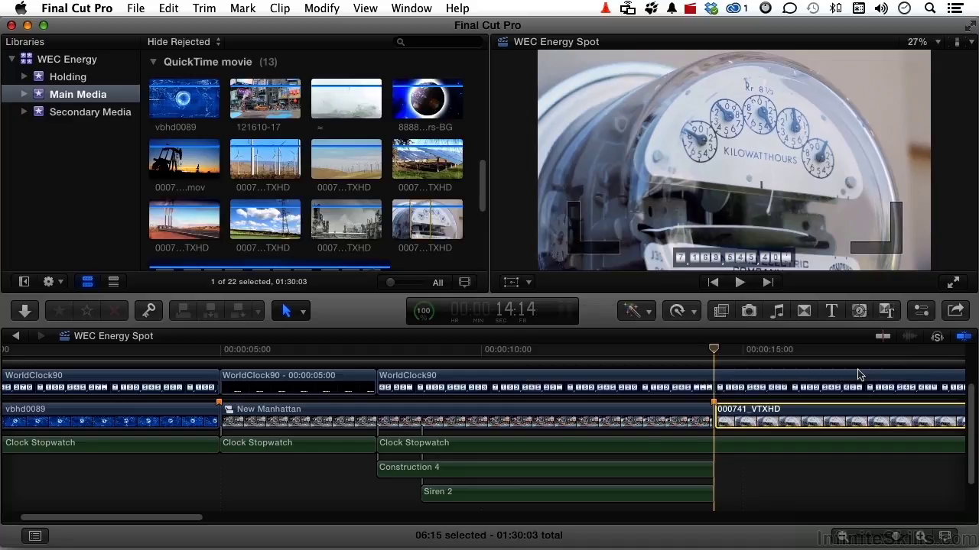
- Move the Chapter 2 marker's thumbnail pin to the end of the 000741_VTXHD clip
{"action": "scroll", "coordinate": [858, 374], "scroll_direction": "right", "scroll_amount": 5}
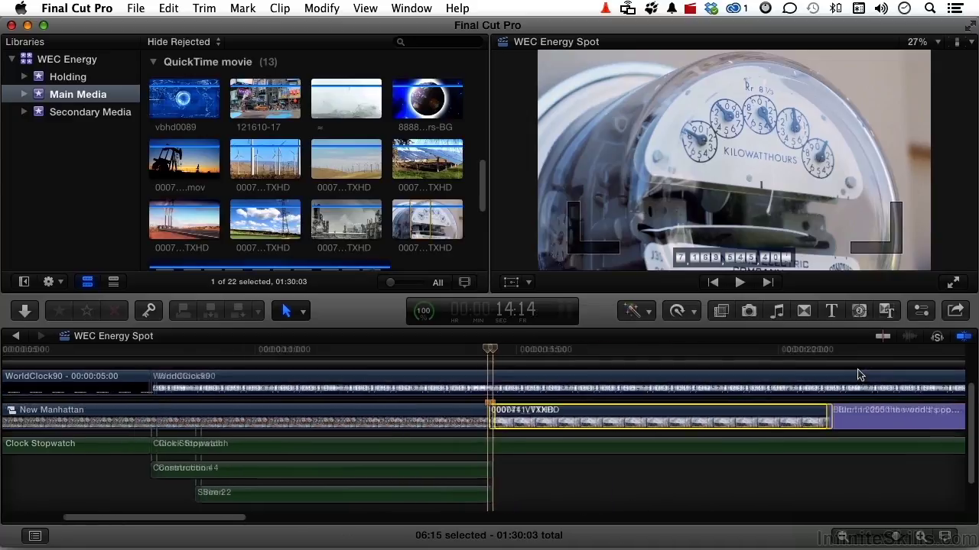
{"action": "left_click", "coordinate": [463, 401]}
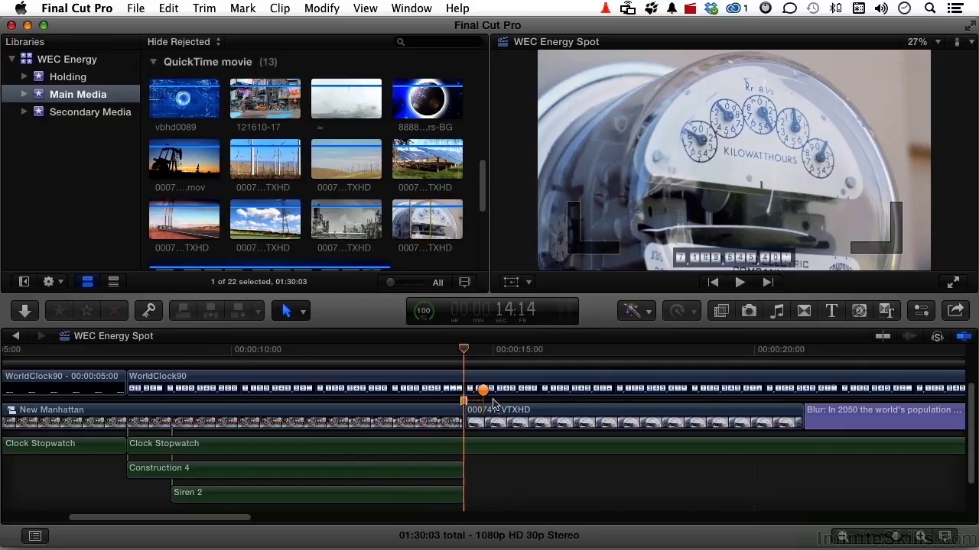
{"action": "left_click_drag", "start_coordinate": [490, 393], "coordinate": [804, 385]}
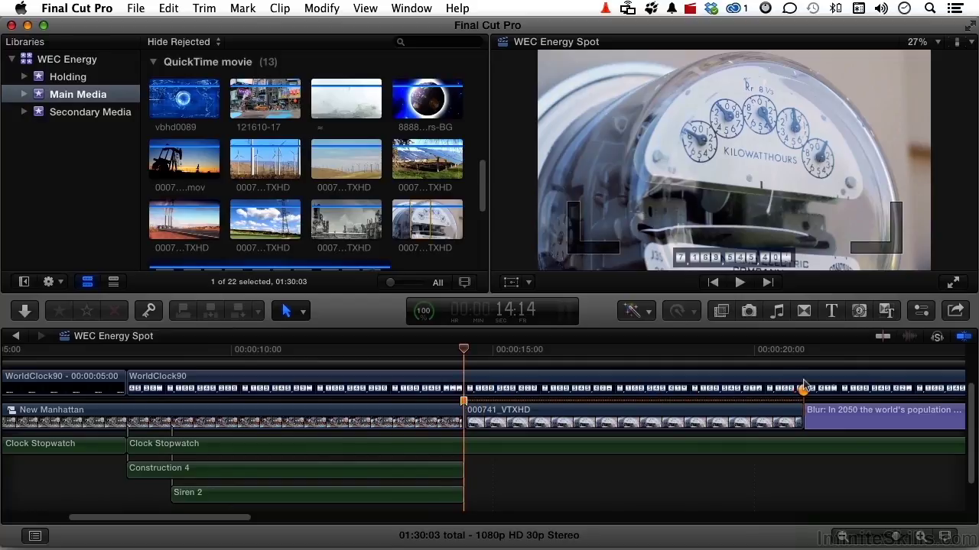